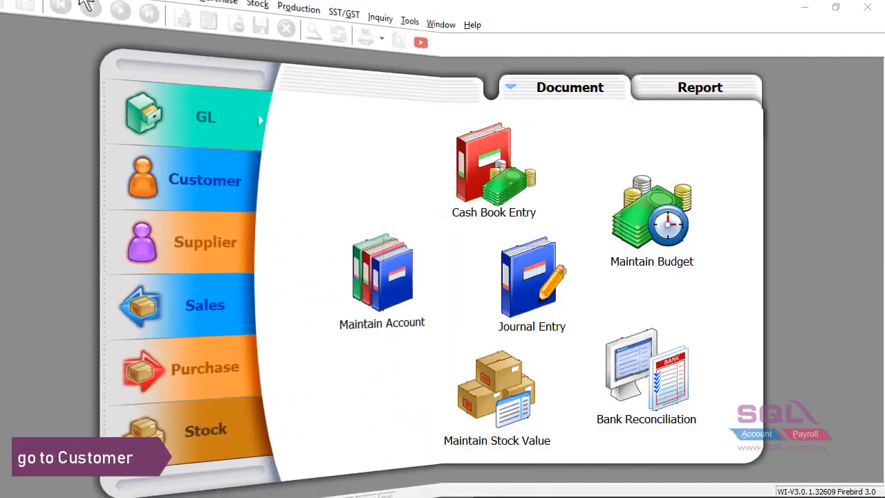
# - Start a new customer deposit entry for ALPHA & BETA COMPUTER
pyautogui.click(114, 24)
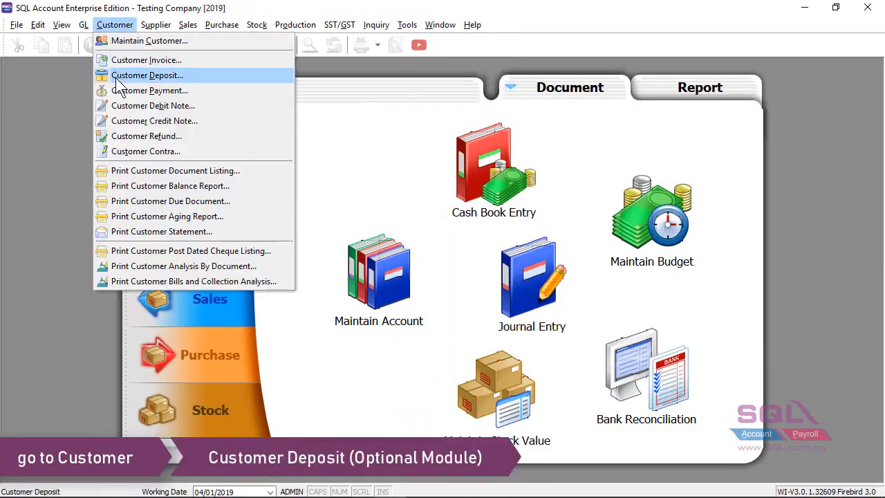
pyautogui.click(115, 78)
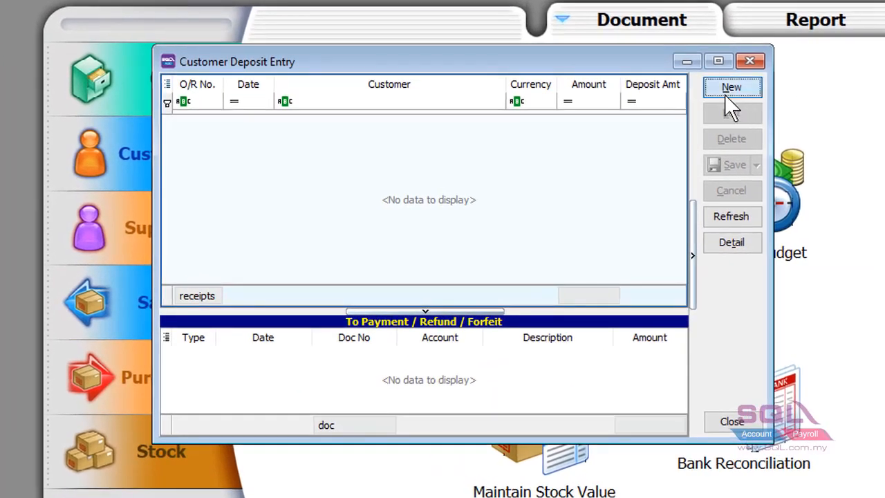
pyautogui.click(724, 93)
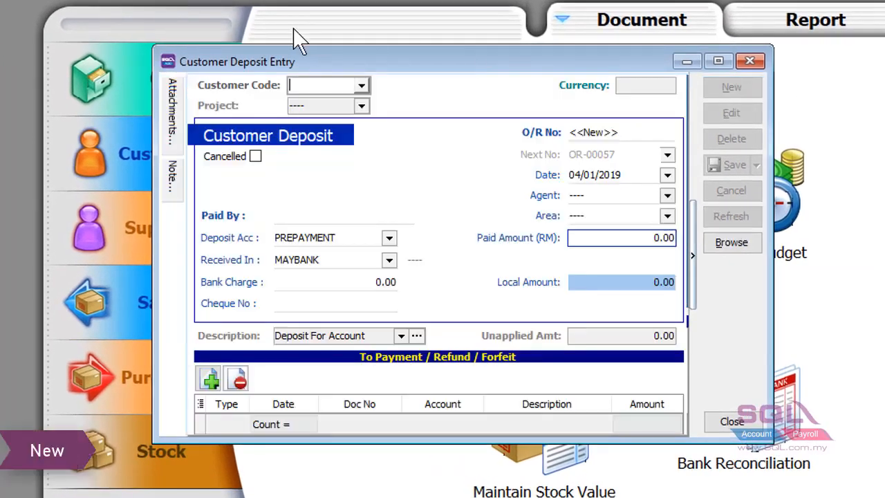
pyautogui.click(360, 85)
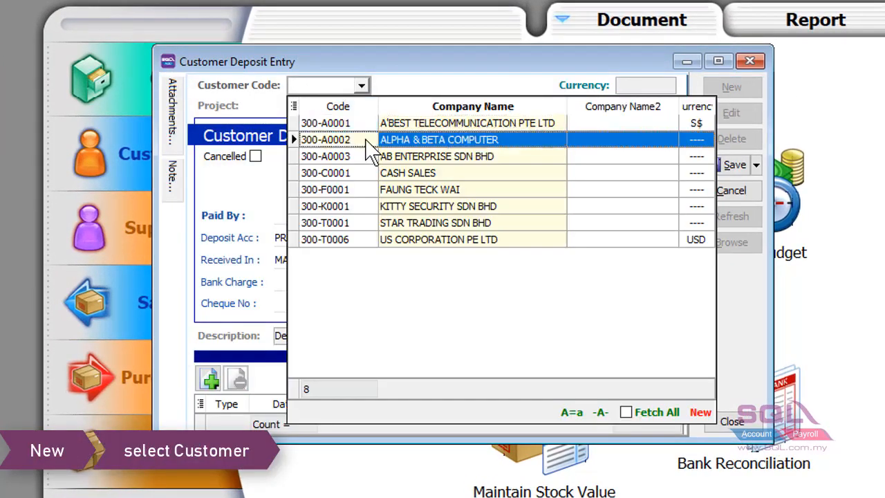
pyautogui.click(366, 139)
# - Keep PREPAYMENT as the deposit account, set the paid amount to 100, and save the deposit without a cheque number
pyautogui.click(389, 238)
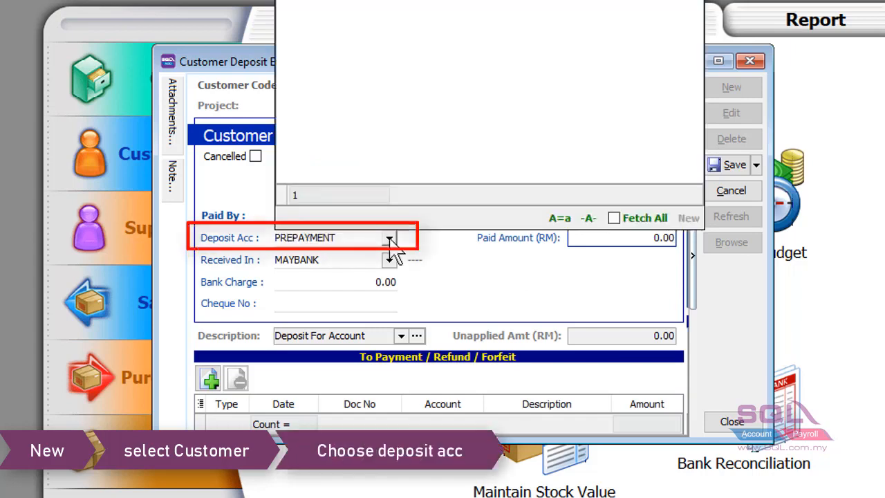
pyautogui.click(390, 239)
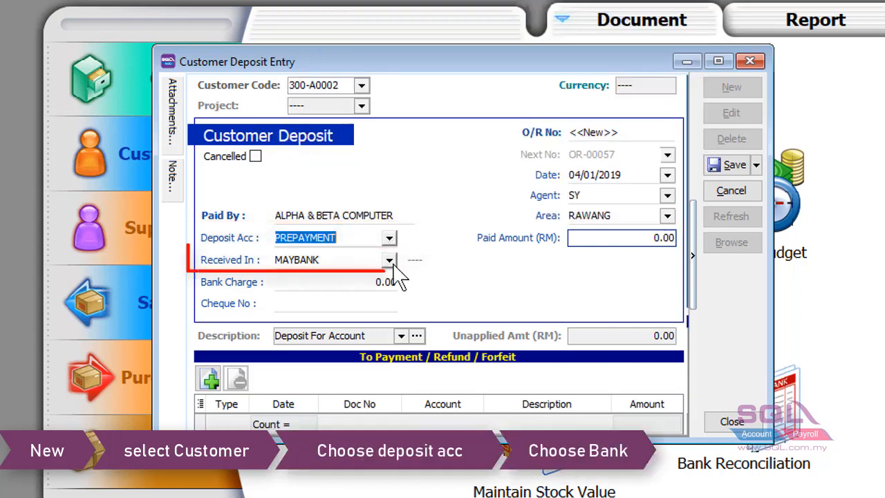
pyautogui.click(640, 237)
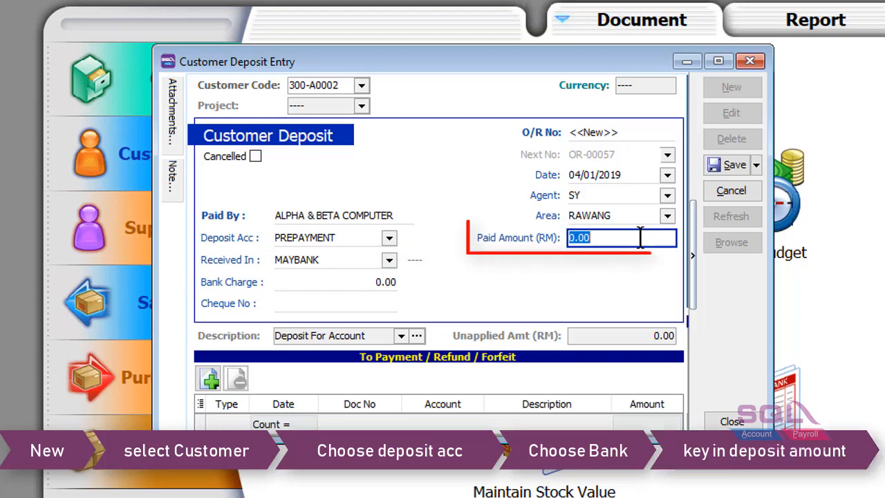
pyautogui.write('100')
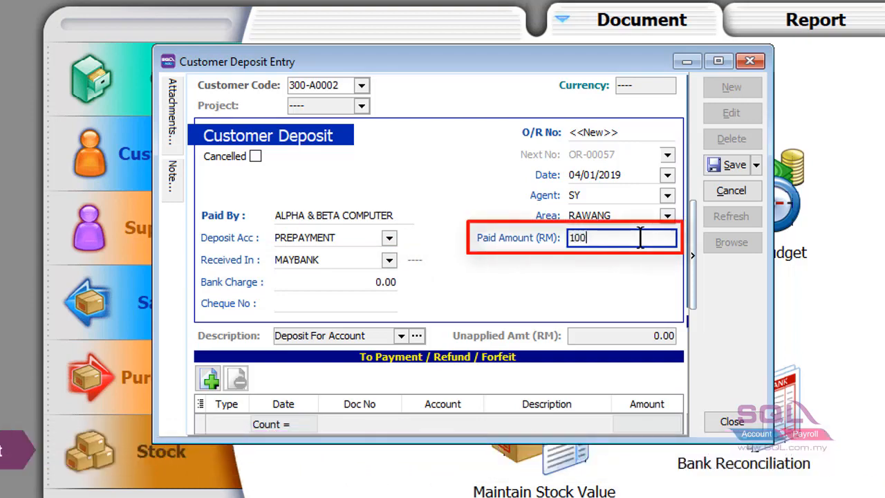
pyautogui.click(732, 166)
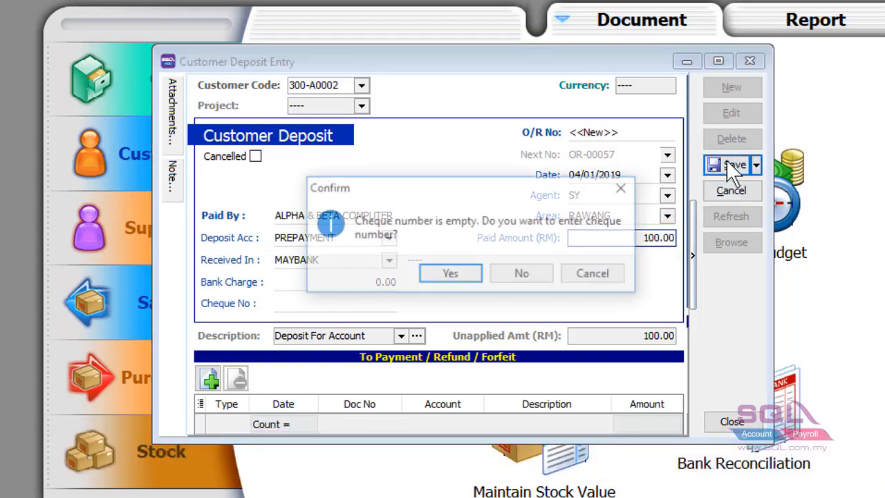
pyautogui.click(515, 274)
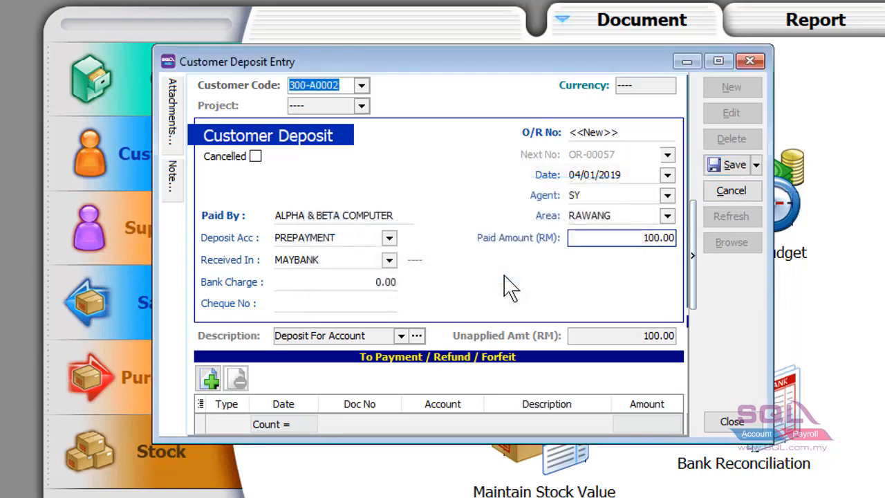
# - Show the double entry of the saved customer deposit
pyautogui.rightClick(716, 287)
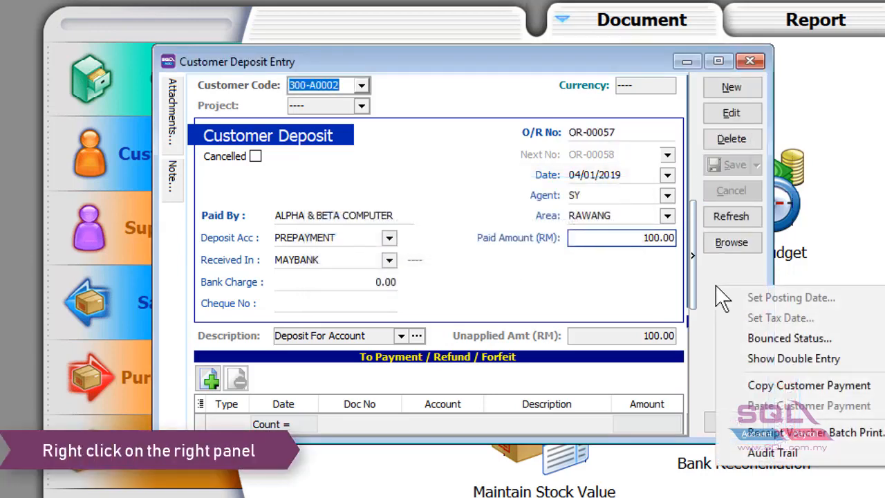
pyautogui.click(749, 362)
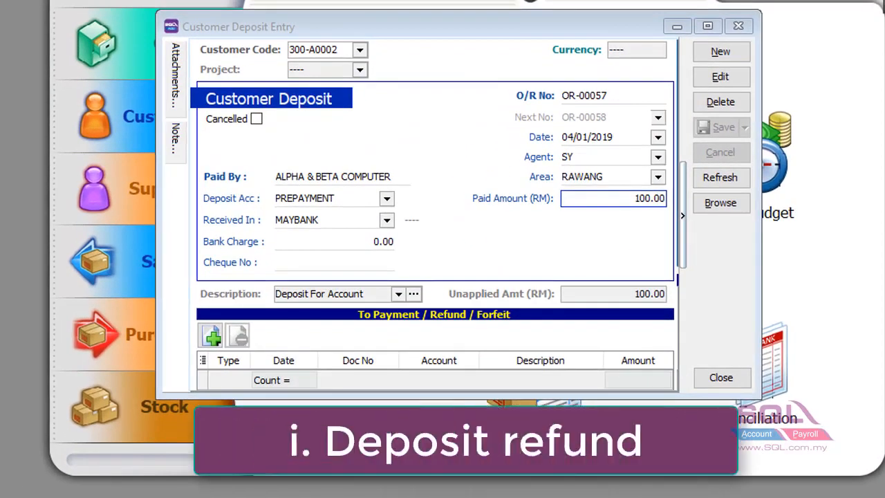
# - Enlarge the deposit entry window and add a Deposit Refund dated 07/01/2019
pyautogui.moveTo(604, 398); pyautogui.dragTo(604, 457)
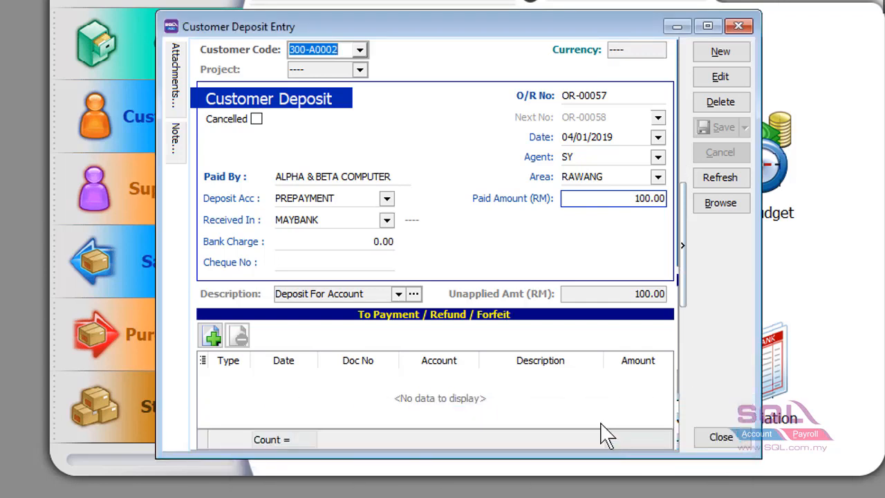
pyautogui.click(215, 341)
pyautogui.click(213, 339)
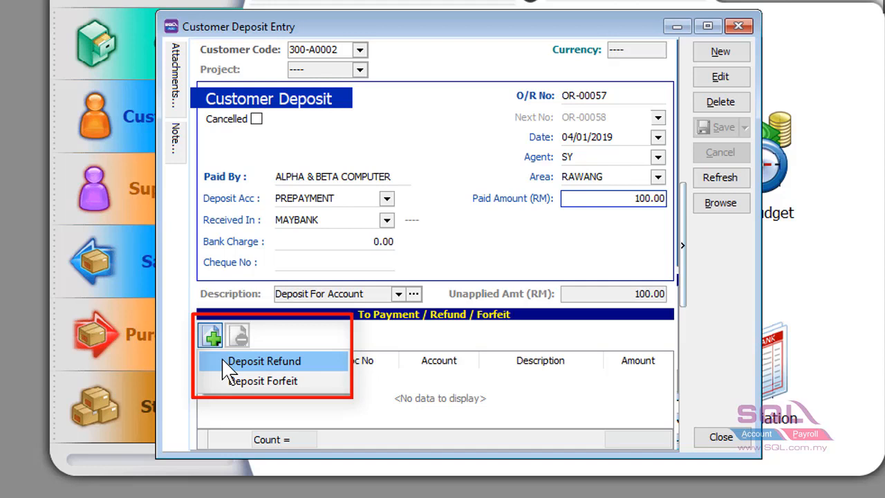
pyautogui.click(223, 360)
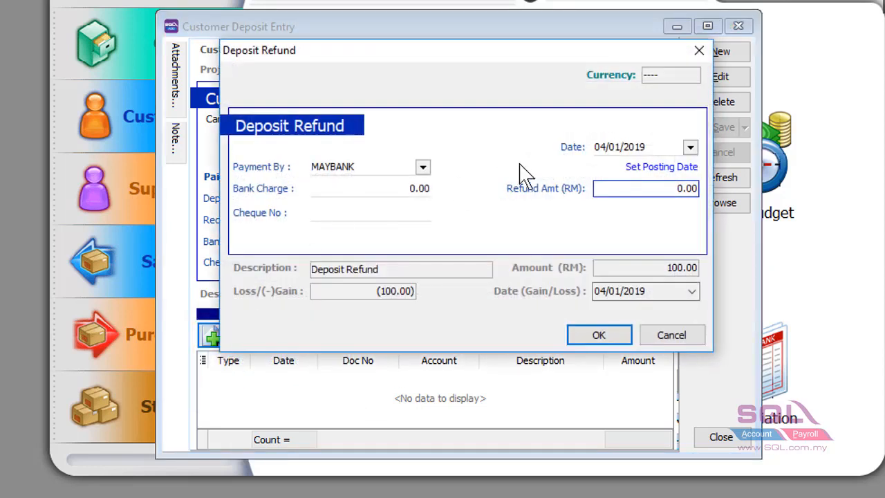
pyautogui.click(691, 147)
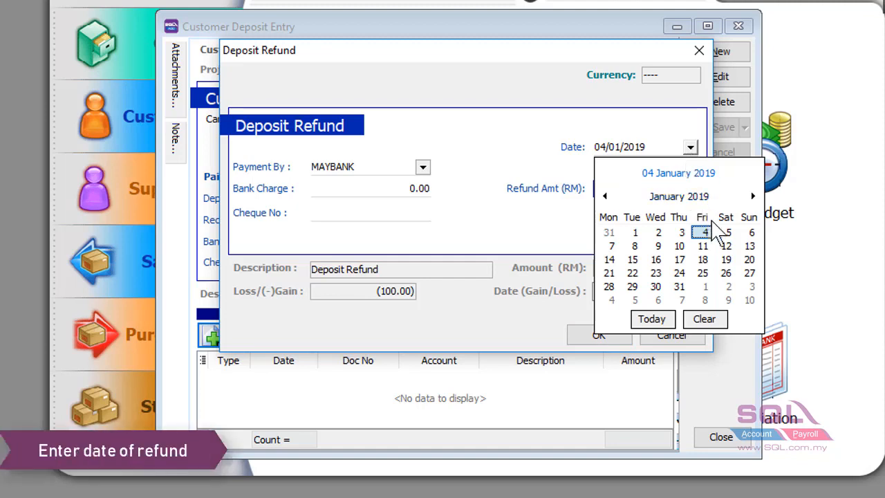
pyautogui.click(611, 246)
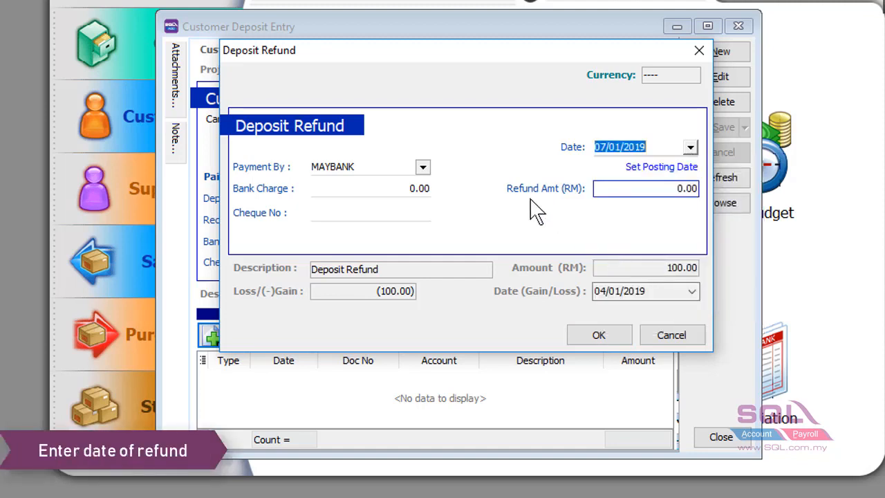
# - Set the refund's payment method to MAYBANK and refund amount to 50, confirm it, and select the refund's document number
pyautogui.click(422, 167)
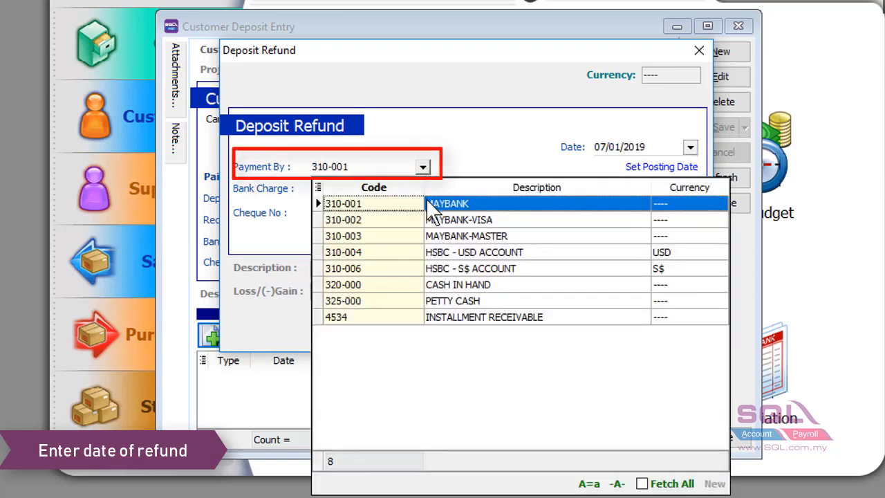
pyautogui.click(430, 202)
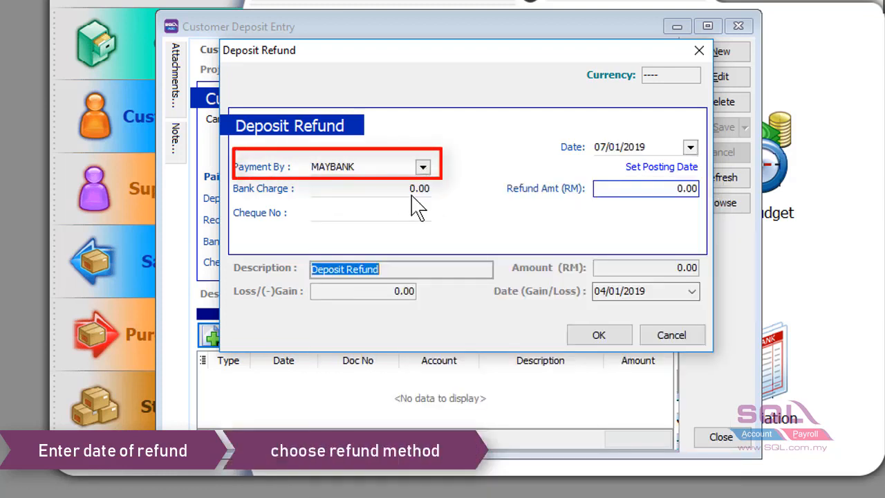
pyautogui.click(384, 215)
pyautogui.click(651, 190)
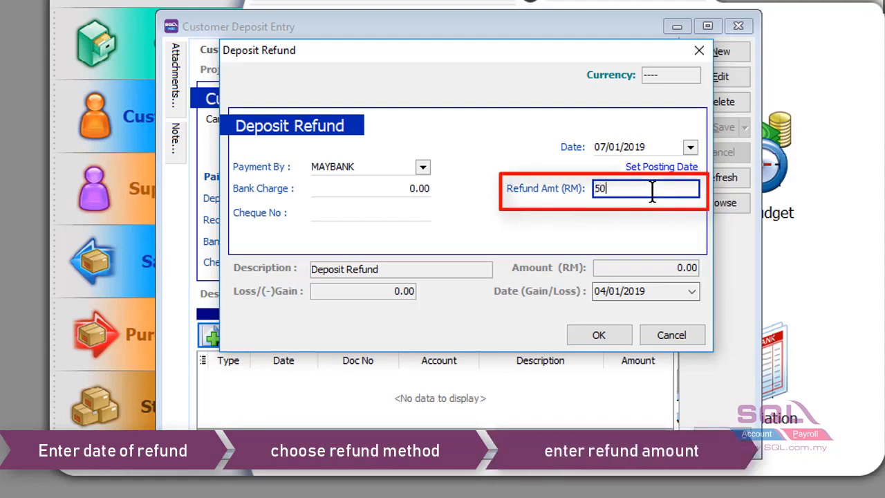
pyautogui.click(597, 336)
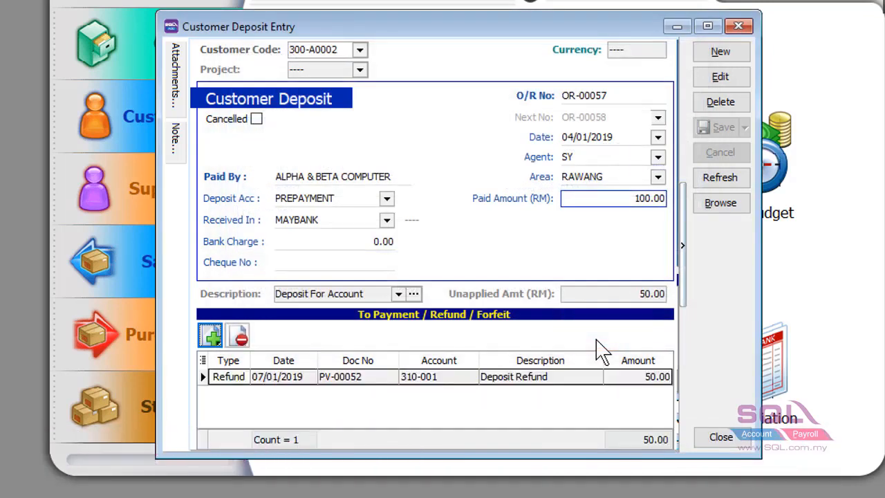
pyautogui.click(352, 379)
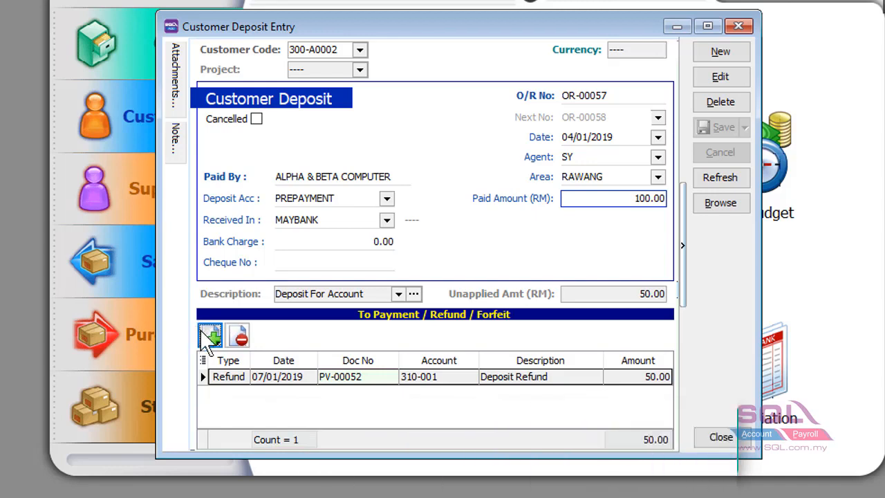
# - Add a Deposit Forfeit dated 09/01/2019 to the customer deposit
pyautogui.click(215, 345)
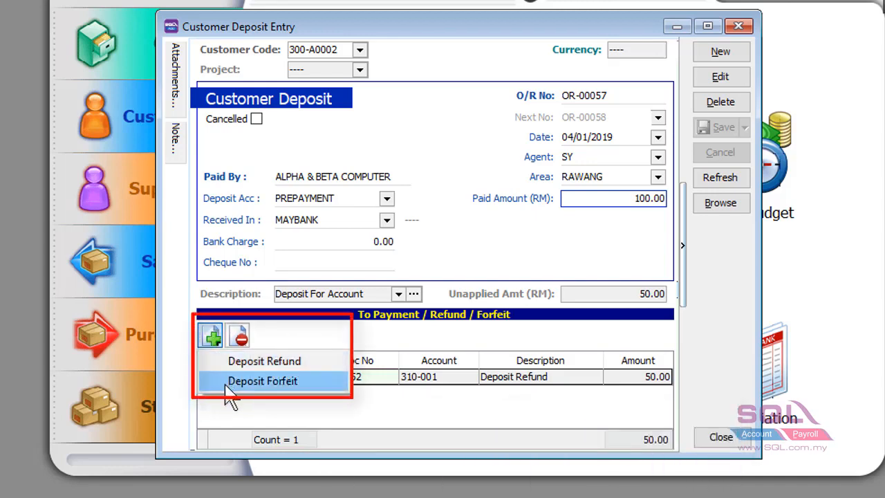
pyautogui.click(228, 384)
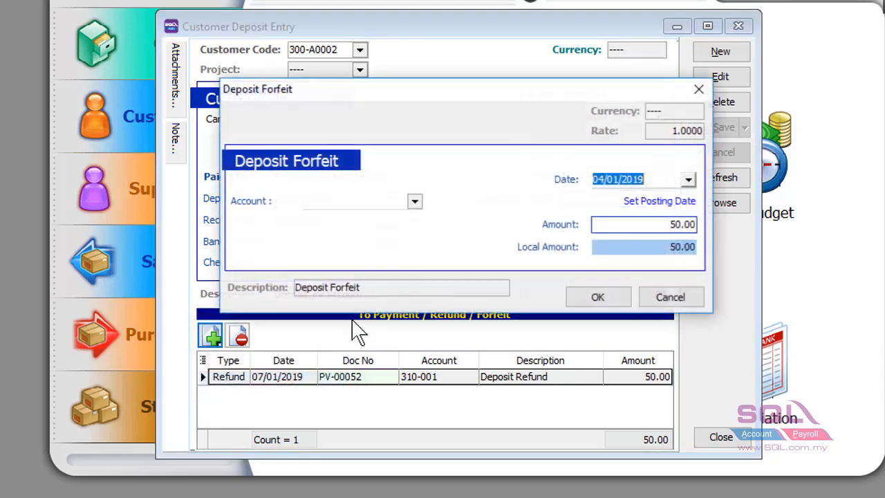
pyautogui.click(689, 180)
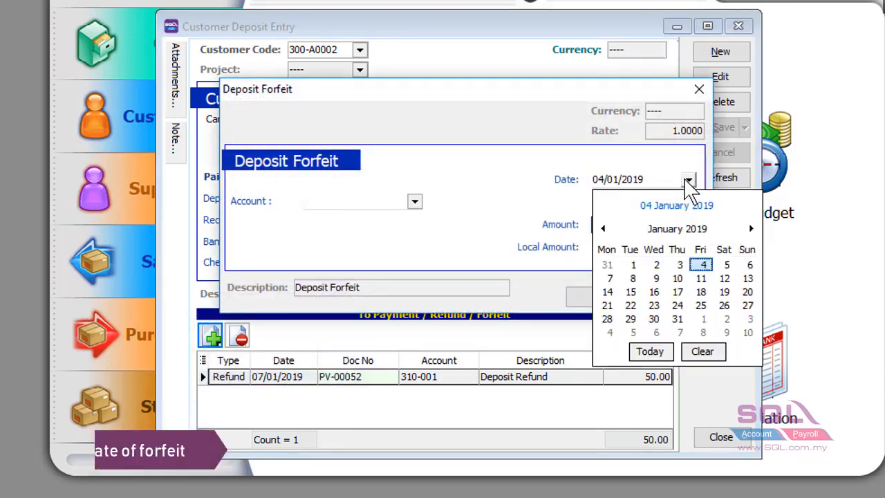
pyautogui.click(657, 278)
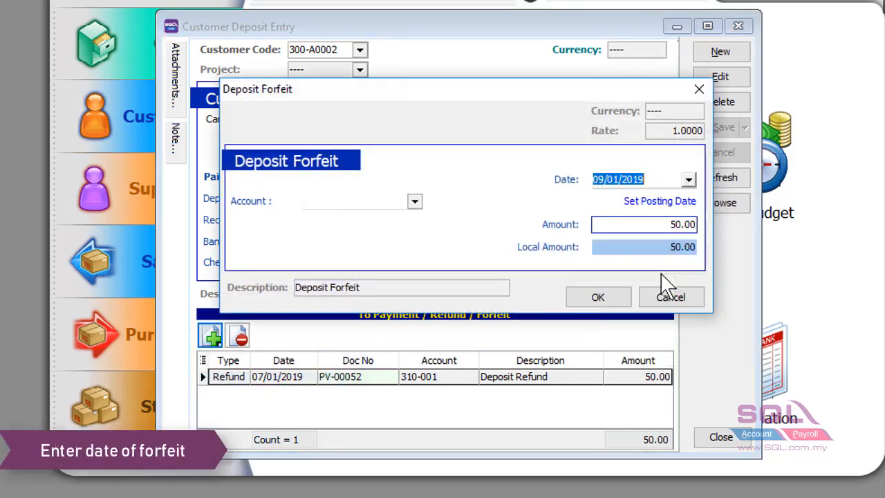
# - Assign the DEPOSIT FORFEITED account to the forfeit and confirm it with an amount of 50.00
pyautogui.click(415, 201)
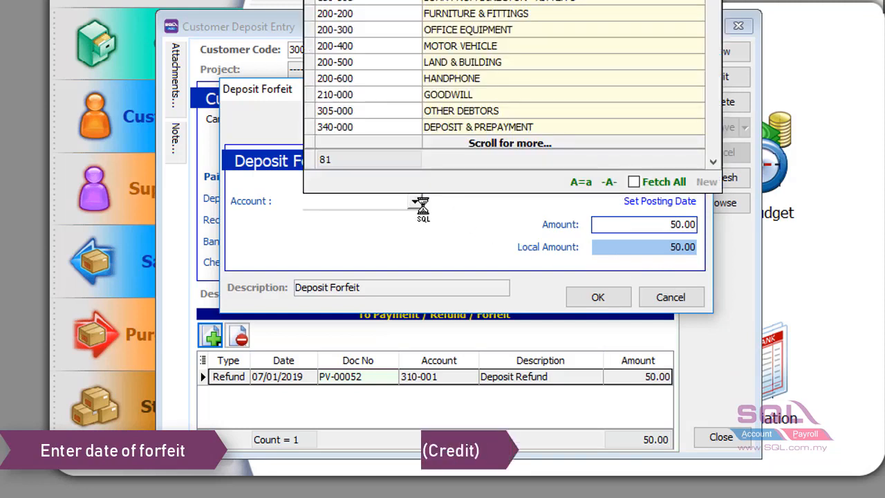
pyautogui.write('DEP')
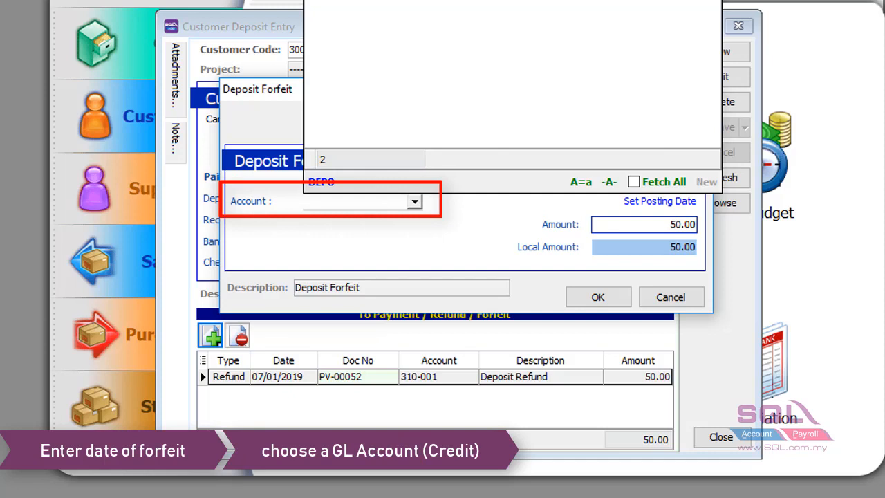
pyautogui.write('O')
pyautogui.press('Return')
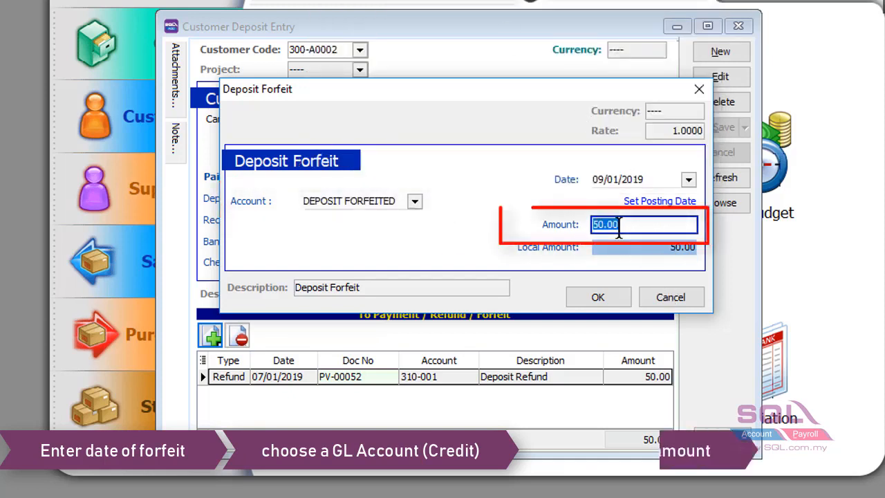
pyautogui.click(605, 298)
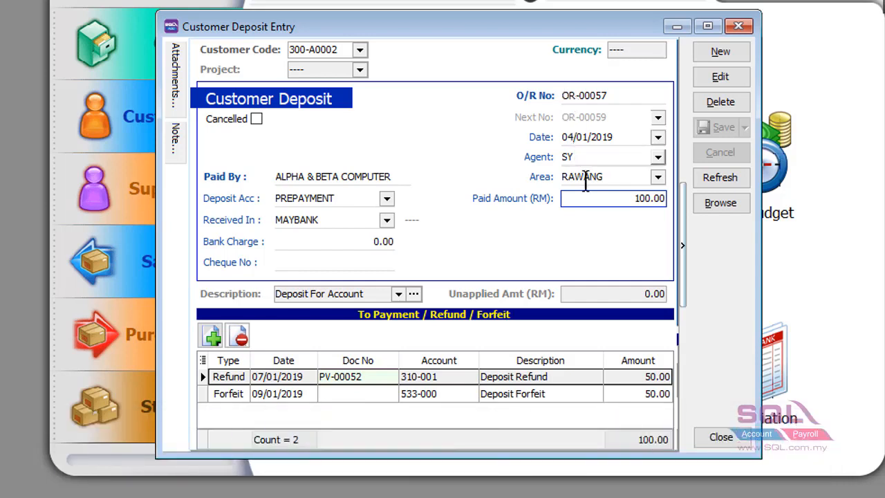
# - Create a customer deposit for AB ENTERPRISE SDN BHD with a paid amount of 100 and save it without a cheque number
pyautogui.click(587, 209)
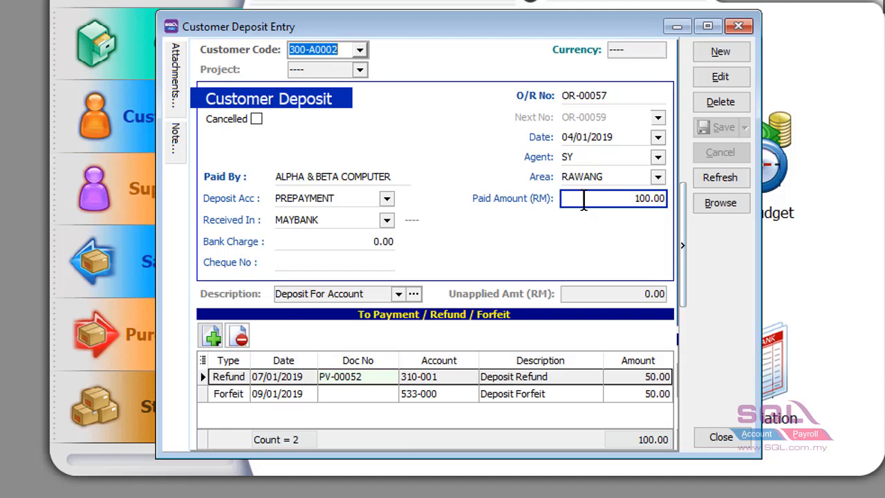
pyautogui.click(702, 54)
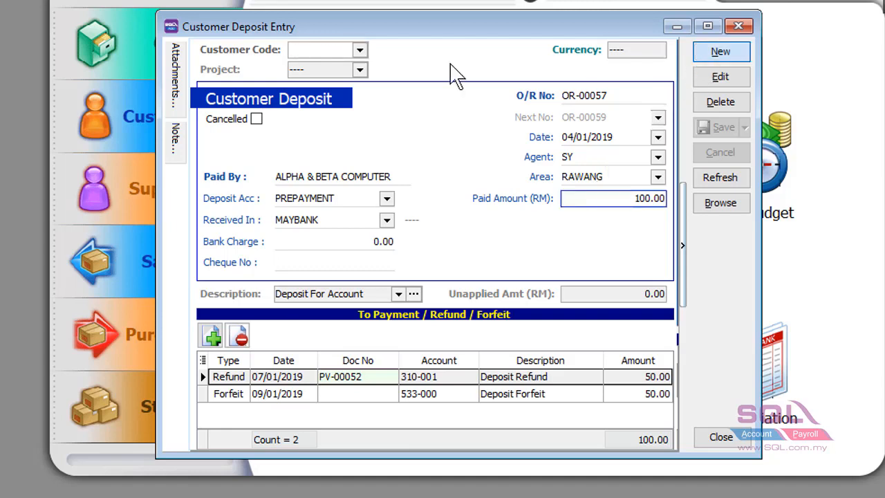
pyautogui.click(359, 50)
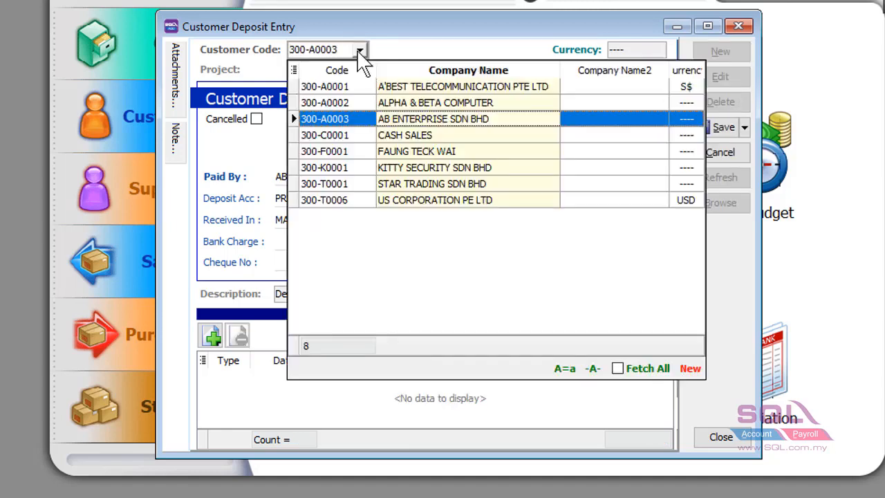
pyautogui.click(374, 122)
pyautogui.click(632, 191)
pyautogui.write('100')
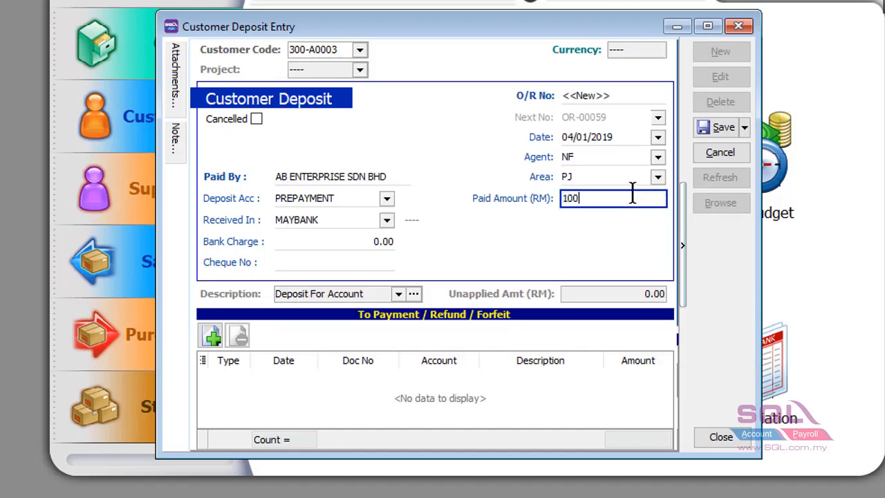
pyautogui.click(716, 127)
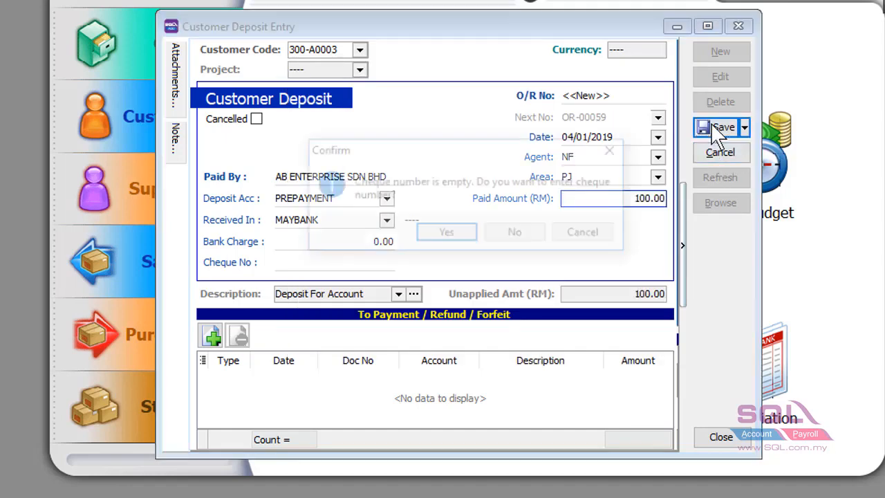
pyautogui.click(533, 240)
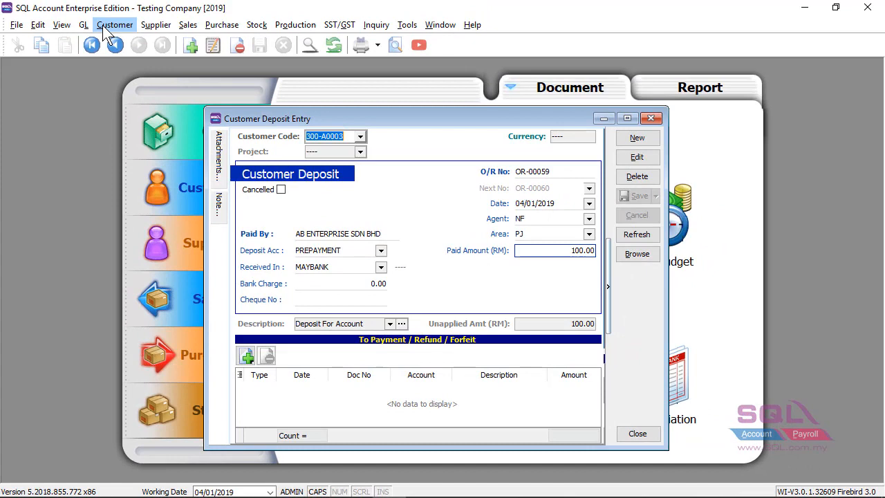
# - Open Customer Payment, shrink and reposition its entry window over the deposit entry, and start a new payment
pyautogui.click(106, 27)
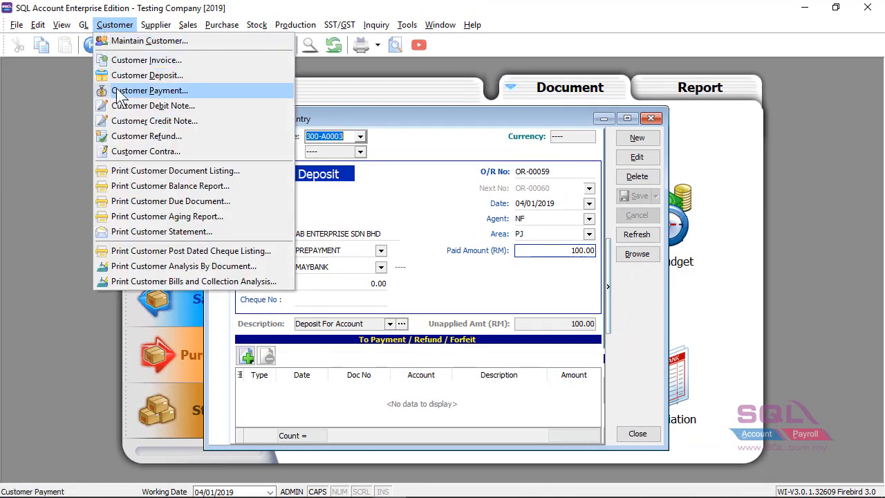
pyautogui.click(148, 90)
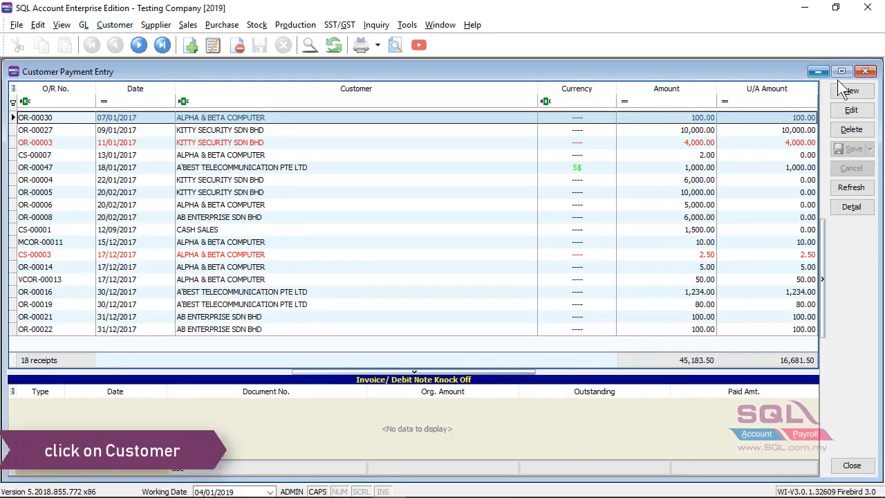
pyautogui.moveTo(881, 60); pyautogui.dragTo(436, 169)
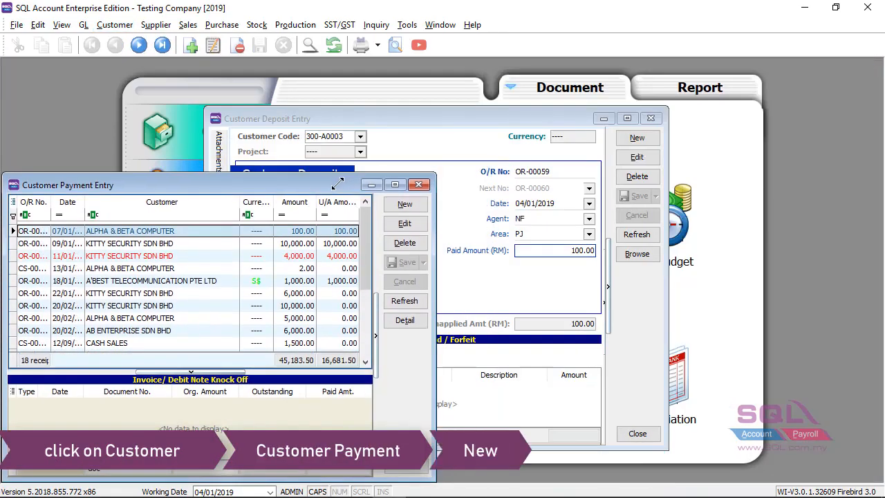
pyautogui.moveTo(331, 182); pyautogui.dragTo(532, 121)
pyautogui.moveTo(636, 415); pyautogui.dragTo(660, 448)
pyautogui.click(635, 140)
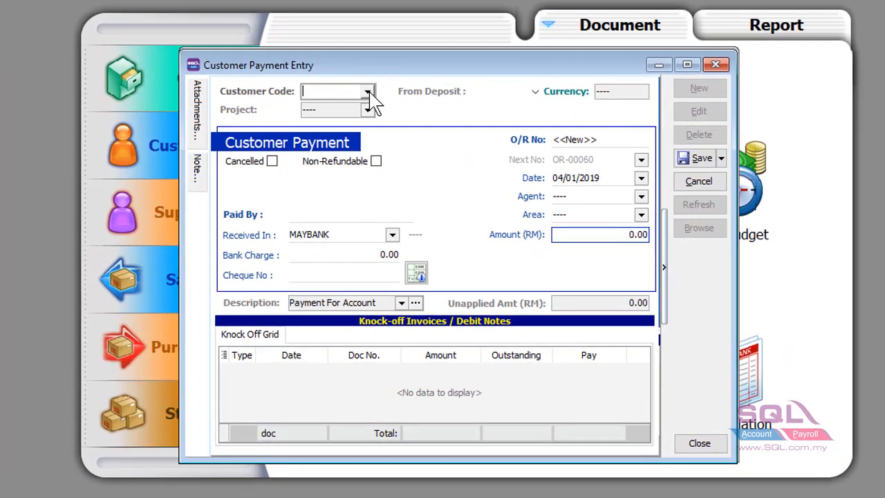
# - Pay from AB ENTERPRISE SDN BHD's deposit dated 04/01/2019, knock off the debit note dated 01/01/2017, and save the payment
pyautogui.click(364, 106)
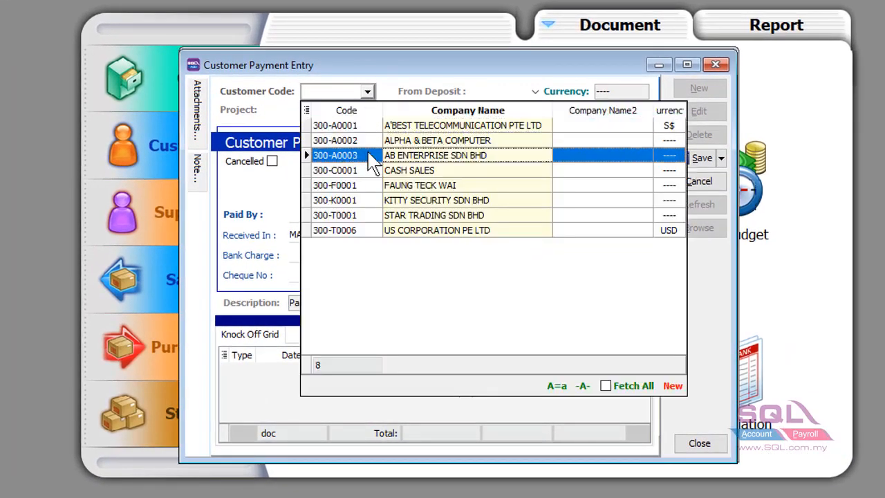
pyautogui.click(373, 156)
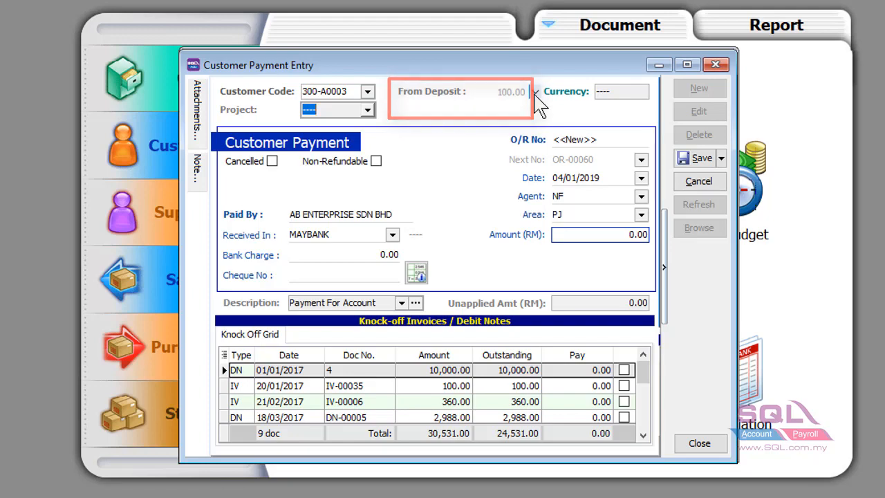
pyautogui.click(535, 92)
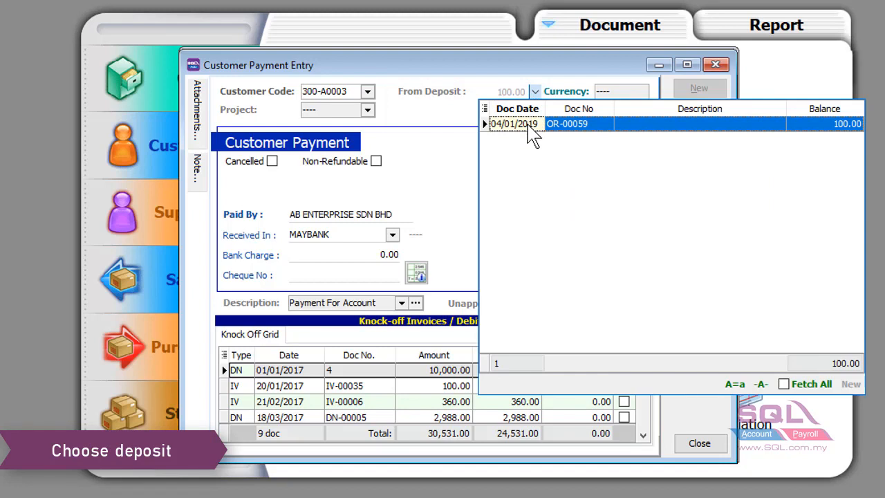
pyautogui.click(532, 131)
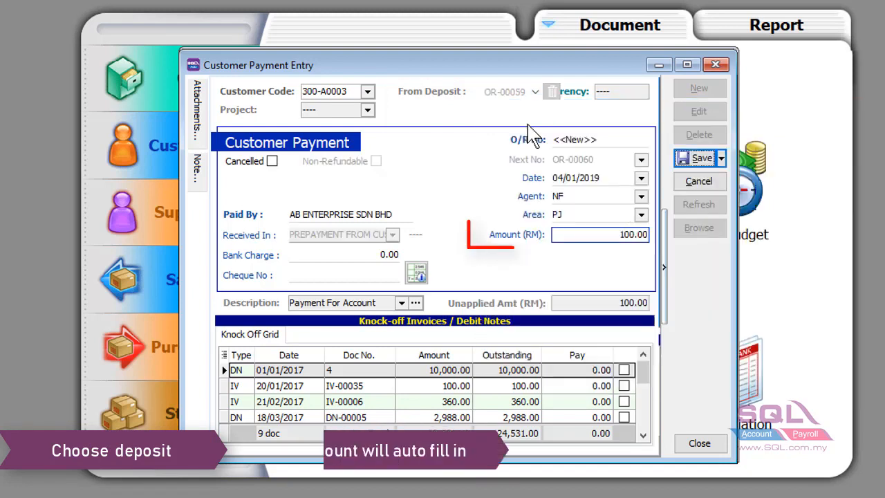
pyautogui.click(624, 370)
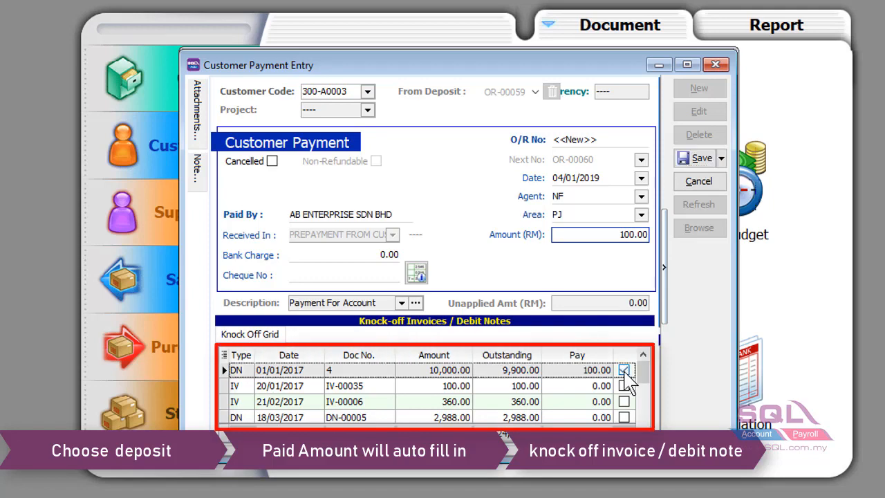
pyautogui.click(697, 160)
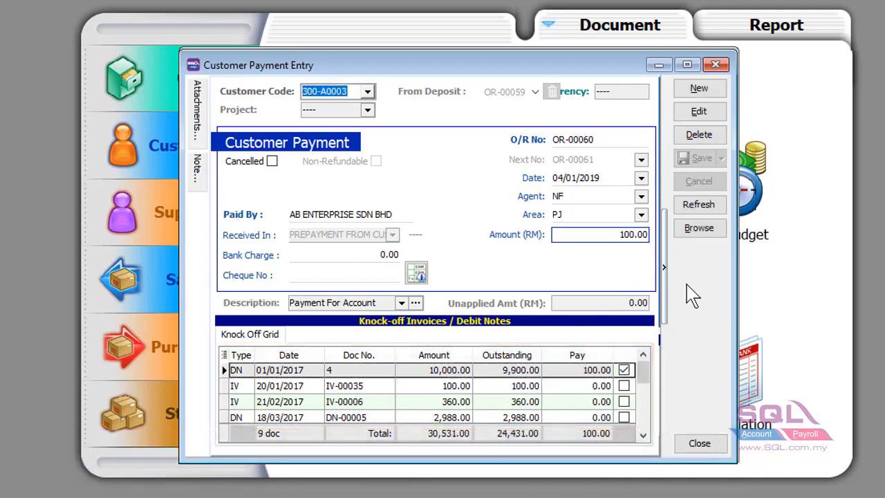
# - Show the double entry of the saved customer payment
pyautogui.rightClick(686, 284)
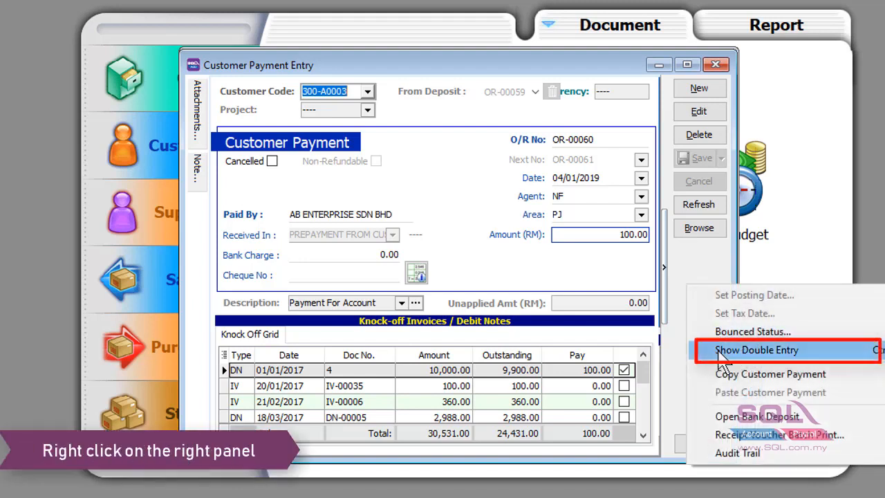
pyautogui.click(723, 356)
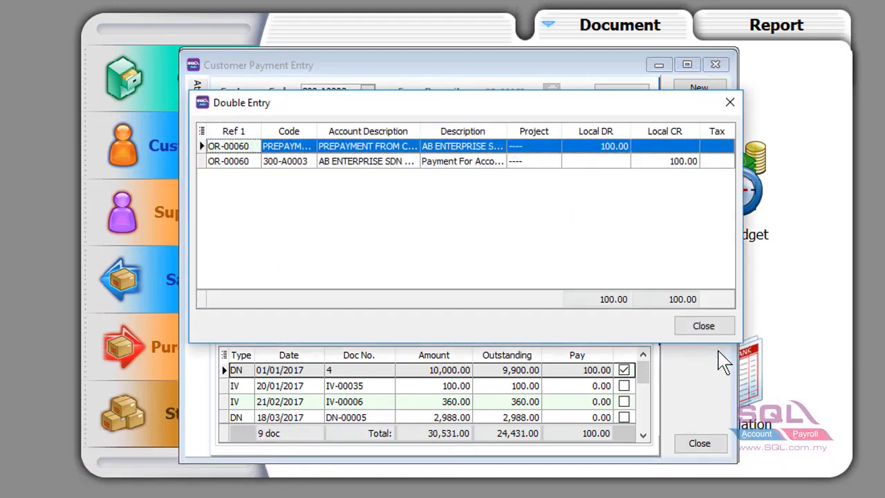